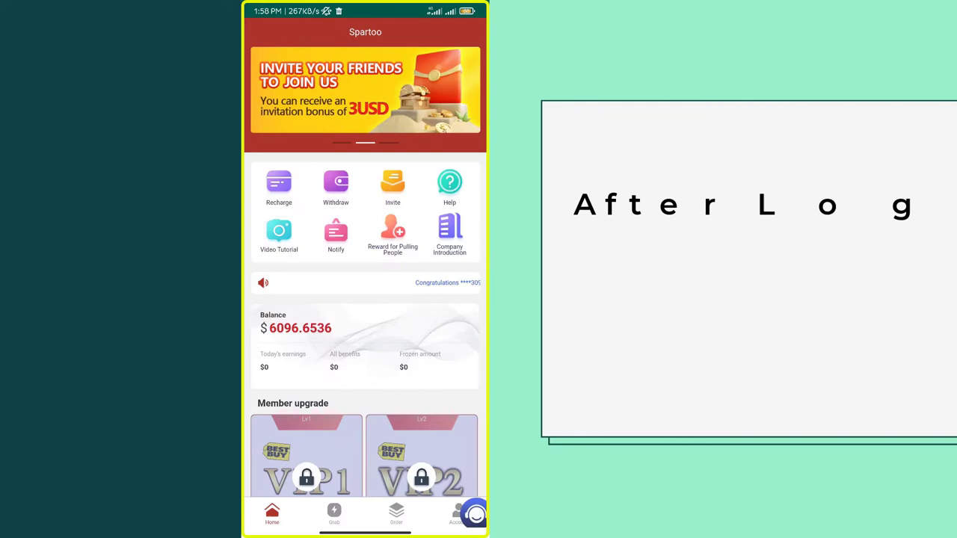
Step: Scroll down Spartoo's home screen to view member upgrade tiers Lv3 through Lv10
scroll(365, 299, "down", 10)
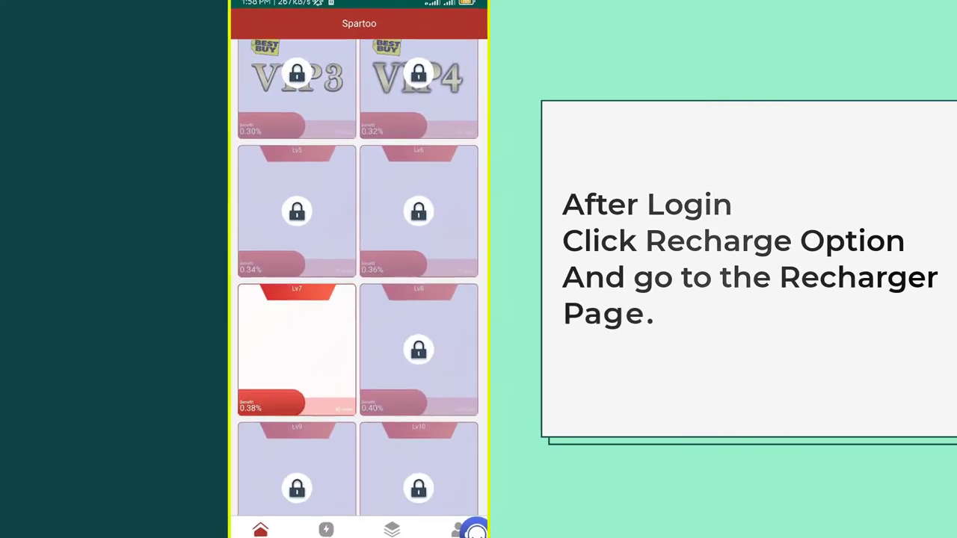
Step: Scroll back up to the top of Spartoo's home screen
scroll(358, 299, "up", 10)
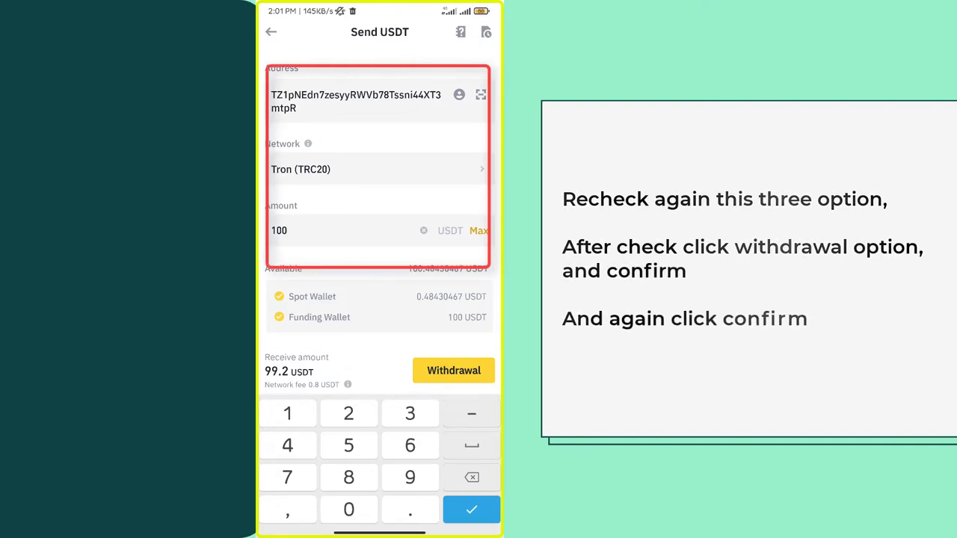
Step: Review the 100 USDT withdrawal form and submit it for order confirmation
key("Return")
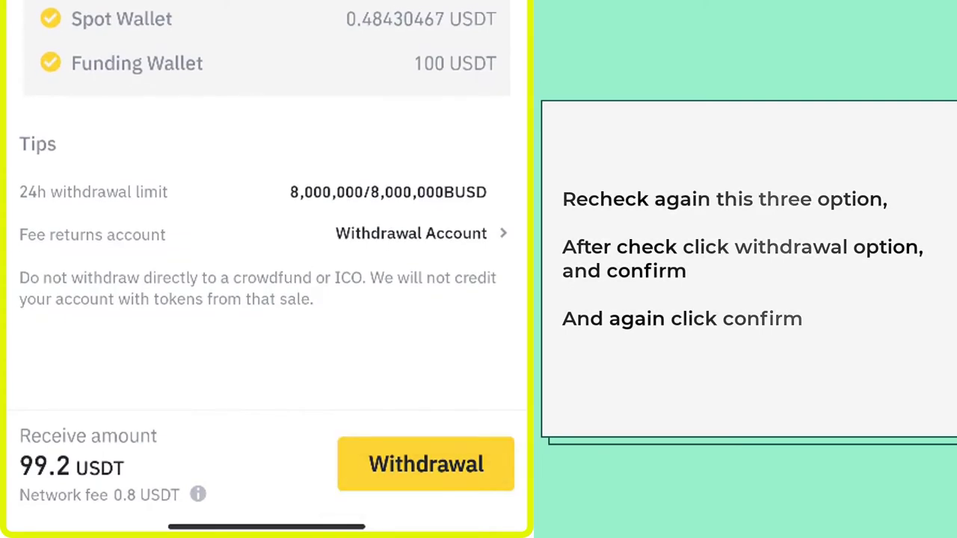
left_click(426, 463)
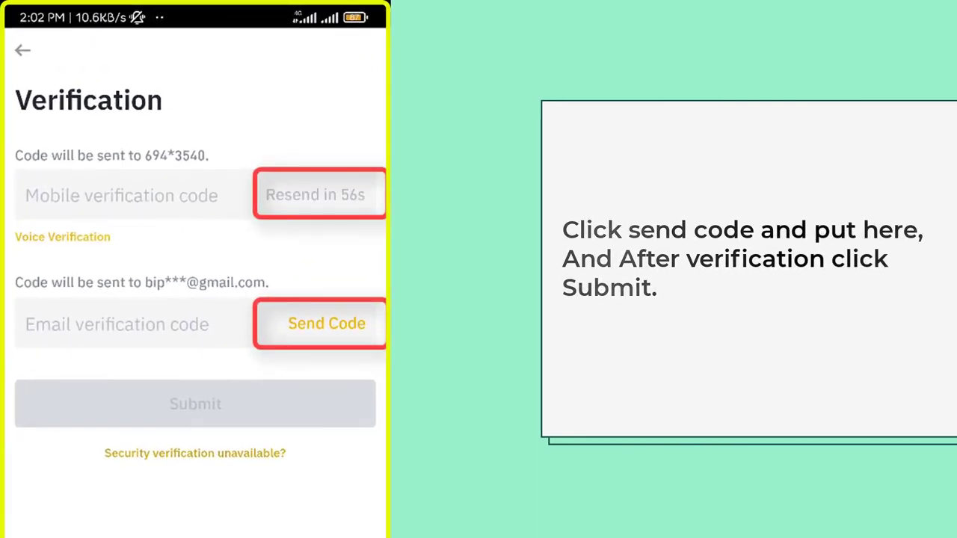
Step: Request the email verification code for the 100 USDT withdrawal
left_click(327, 323)
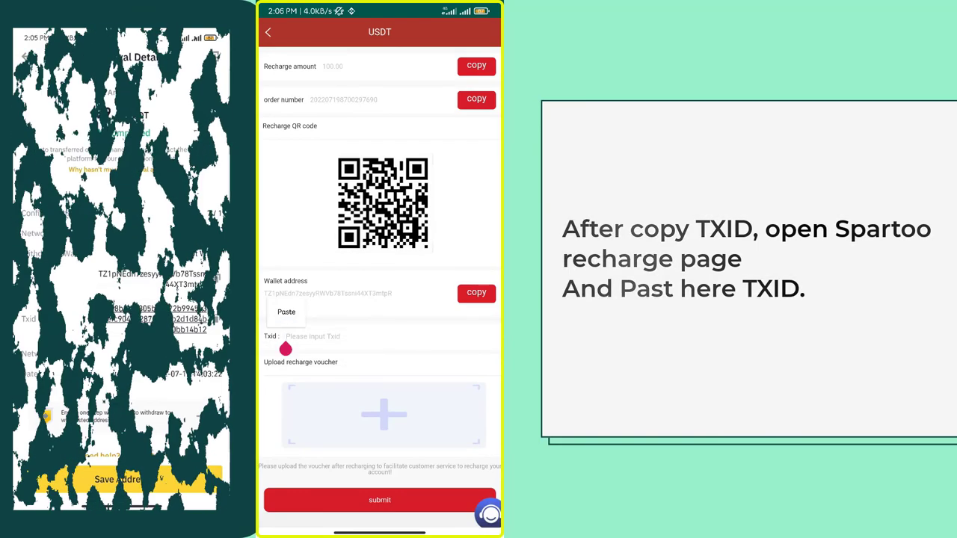
Step: Paste the copied Binance transaction ID into Spartoo's Txid field
left_click(287, 312)
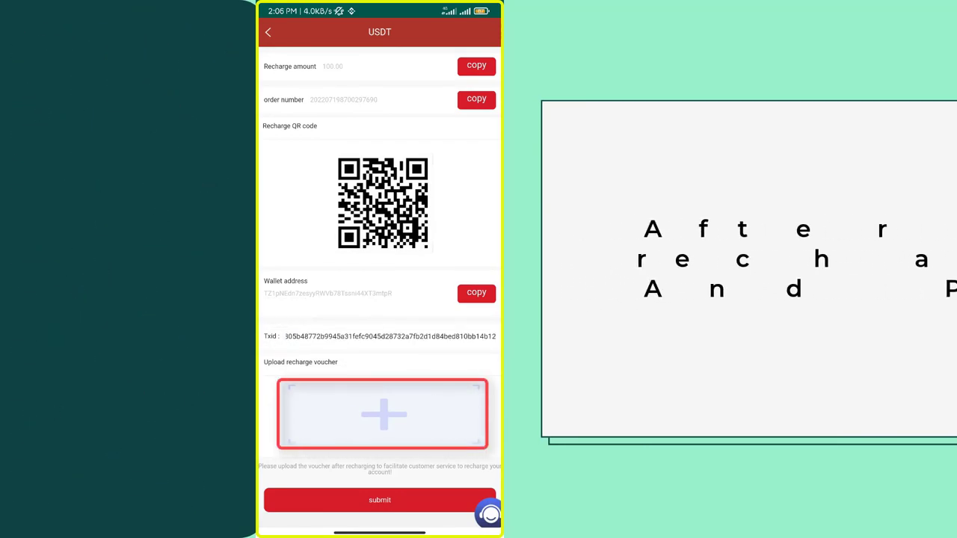